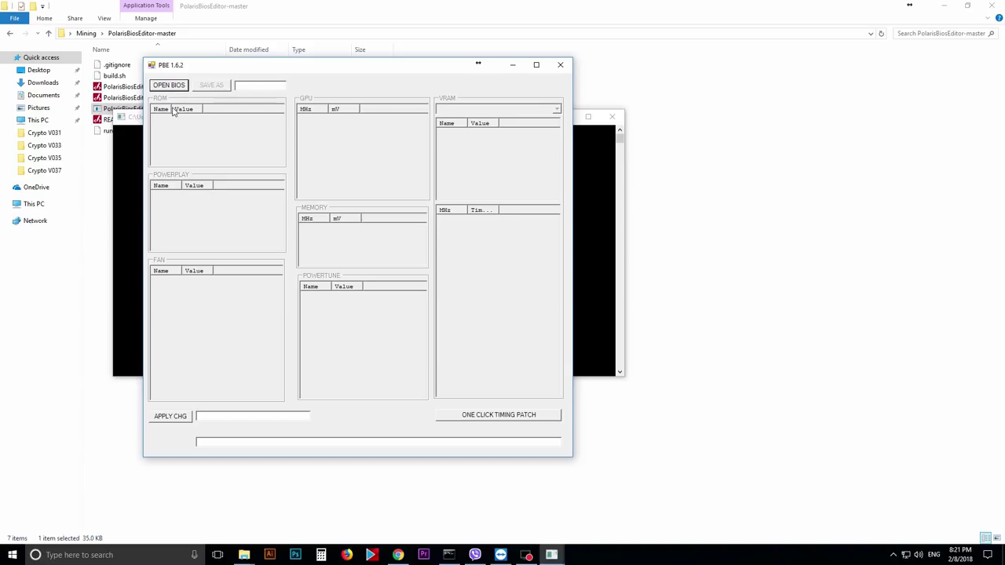
Step: Open the BIOS file XFX_RX460_Micron_Original.rom from the Desktop
click(168, 88)
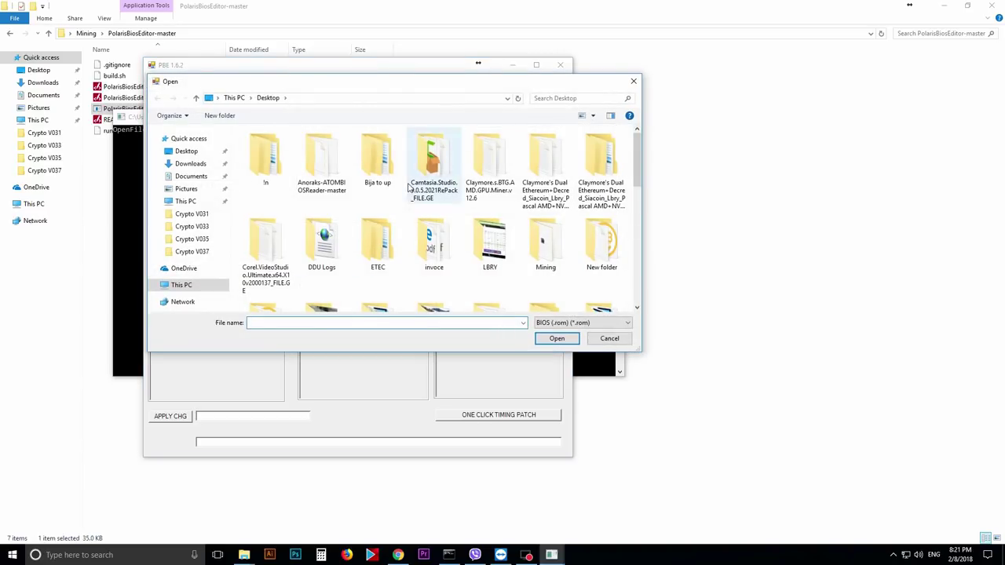
scroll(436, 171, down, 8)
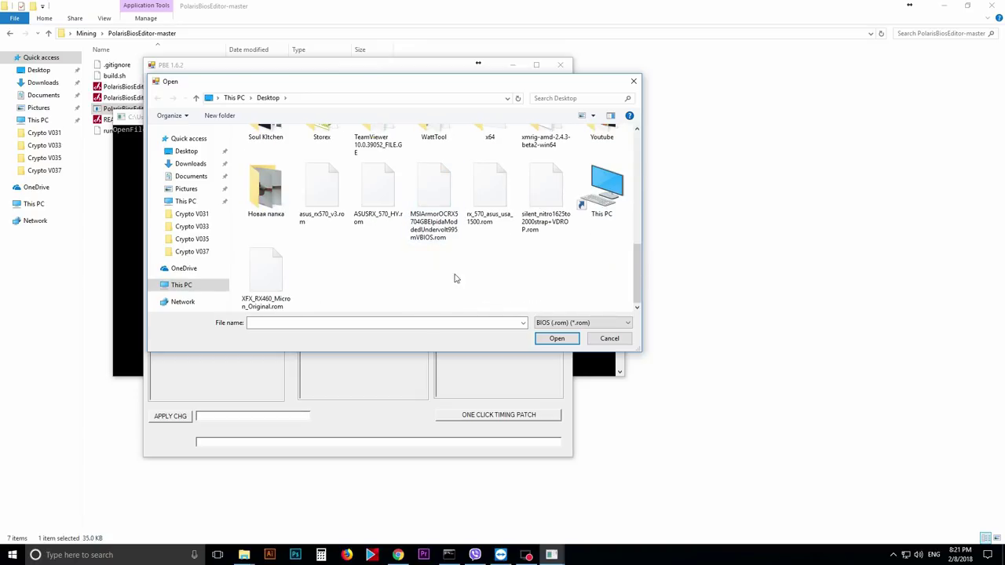
click(329, 196)
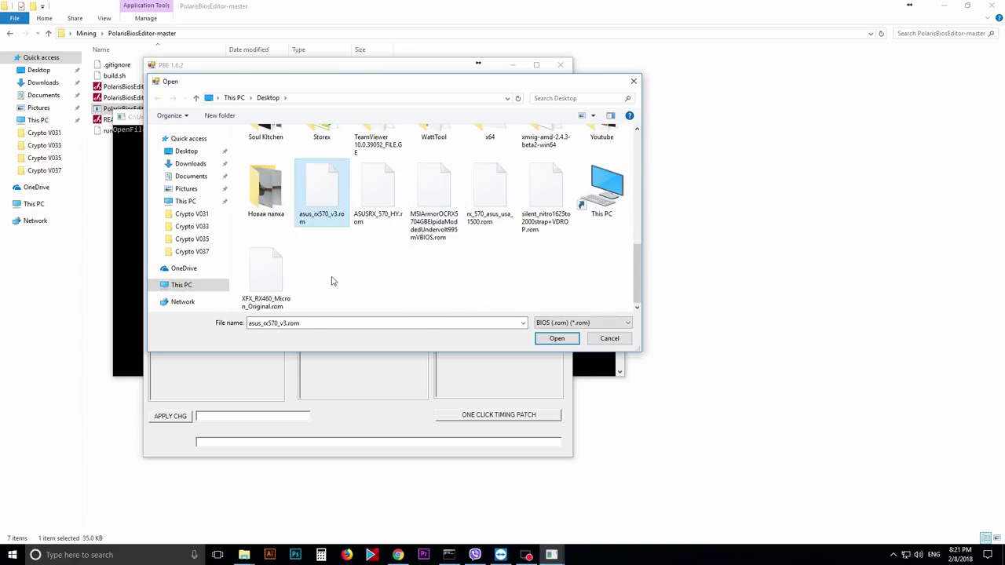
click(268, 264)
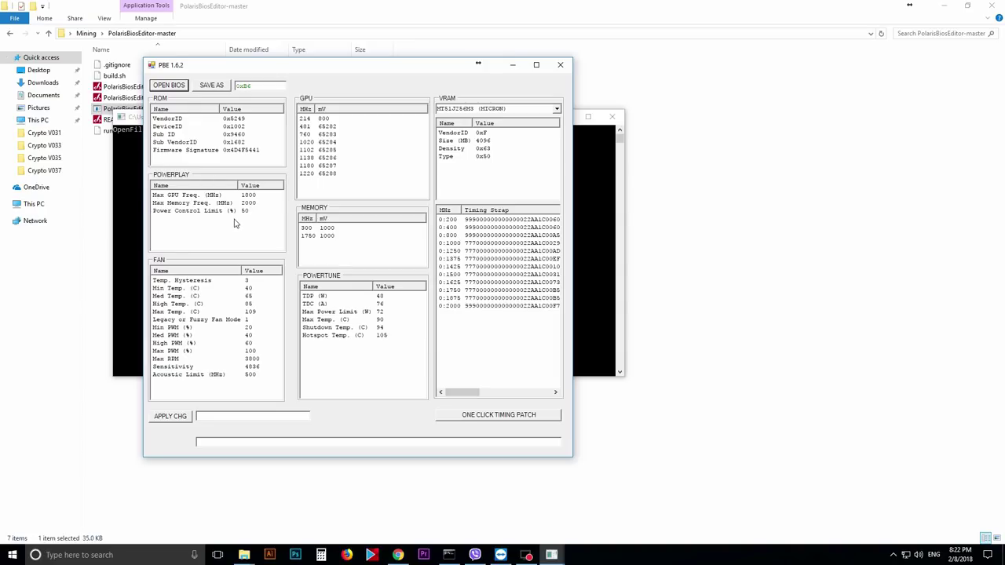
Step: Set the PowerPlay maximum memory frequency to 2200 MHz and apply the change
click(177, 195)
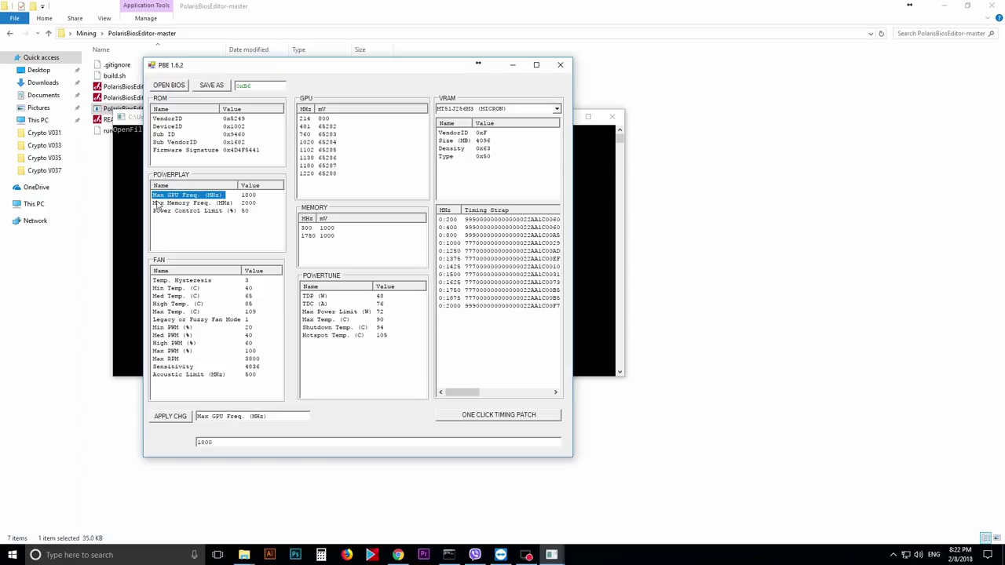
click(252, 196)
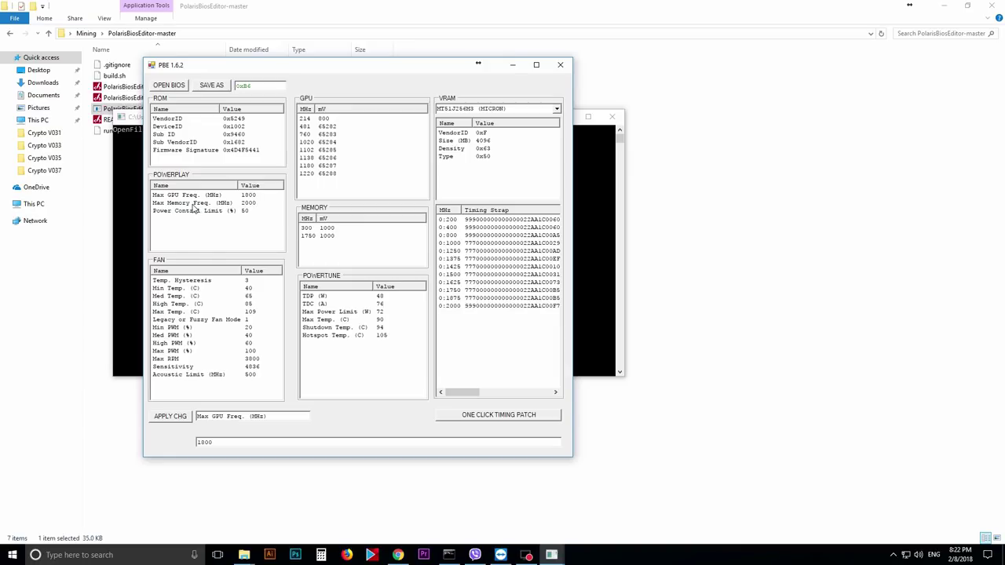
click(191, 203)
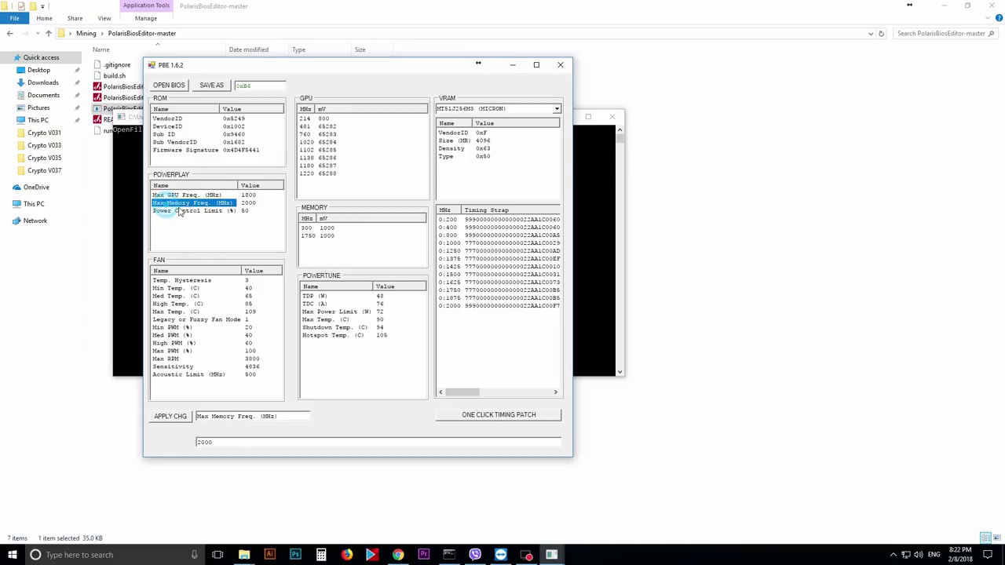
click(250, 205)
click(204, 203)
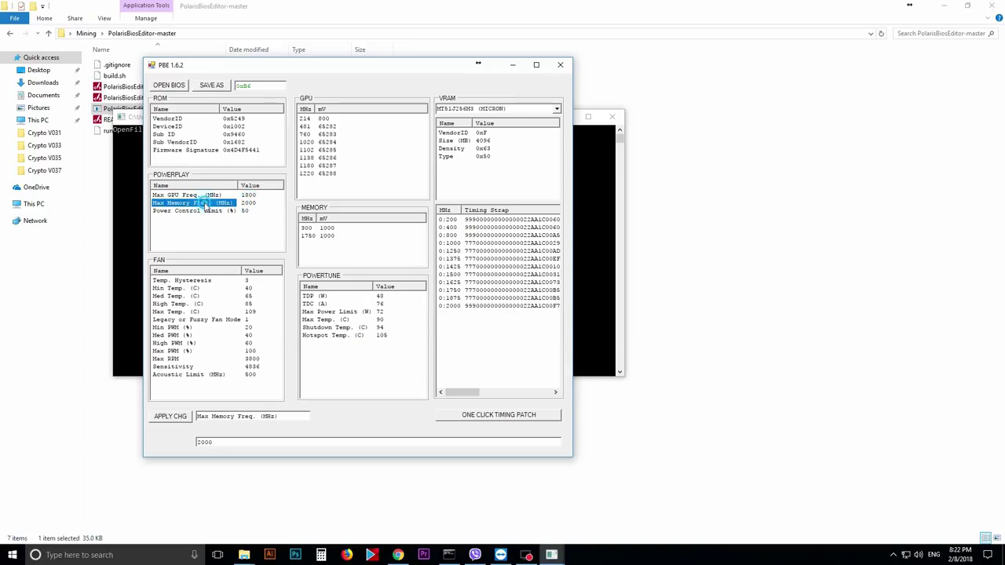
double_click(221, 441)
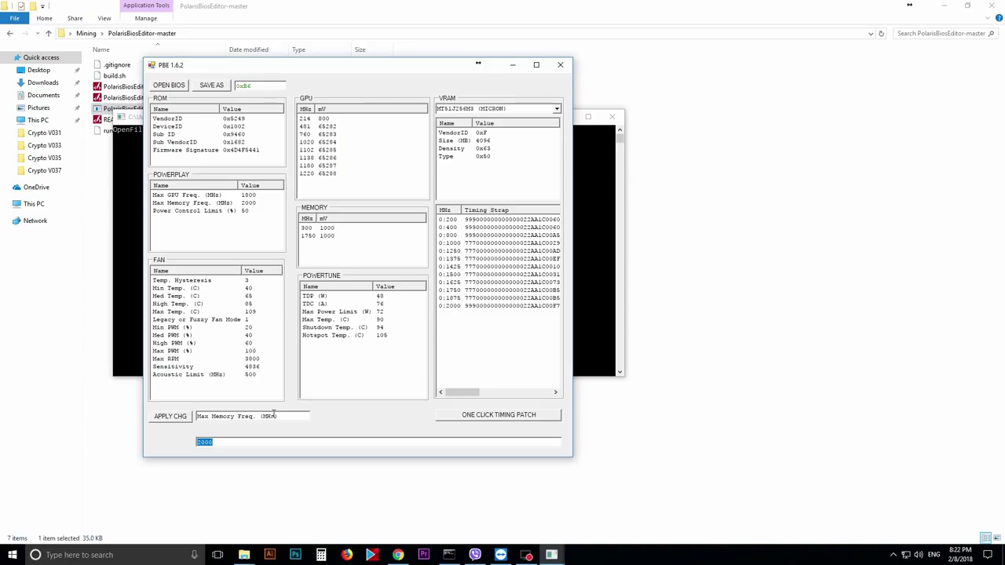
text(2)
click(181, 418)
click(496, 332)
click(315, 359)
click(484, 327)
Step: Copy the 0:1500 timing strap and apply it to the 0:1625 memory strap in place of its own timing
click(455, 275)
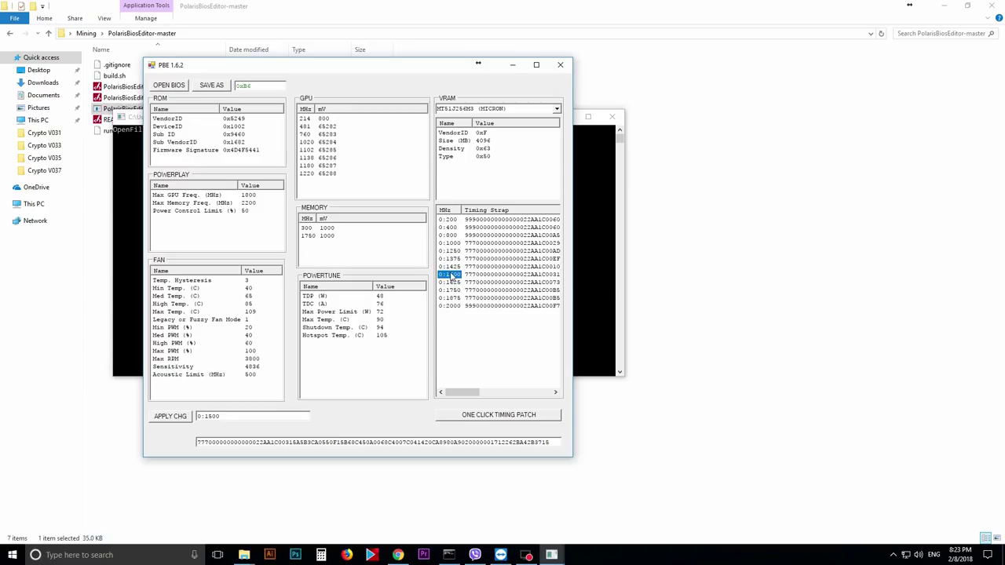
double_click(249, 442)
key(ctrl+c)
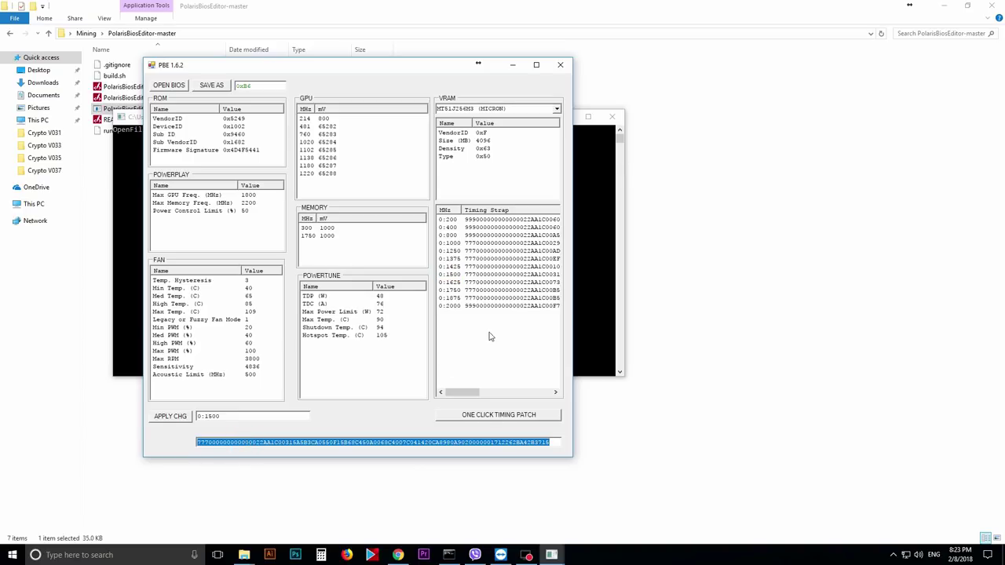
click(459, 282)
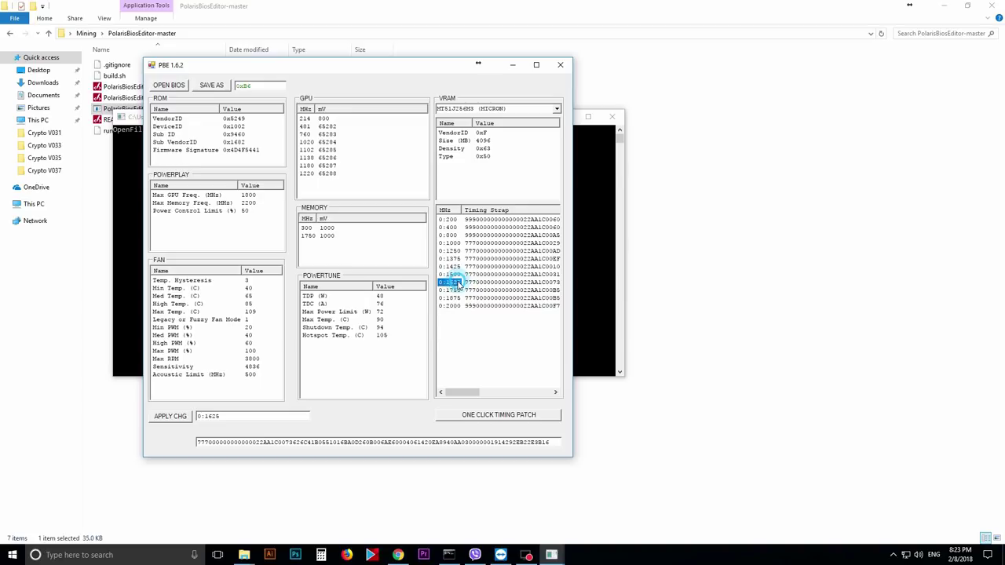
double_click(307, 445)
key(ctrl+v)
click(171, 416)
Step: Overwrite the 0:1750, 0:1875 and 0:2000 timing straps with the copied 0:1500 strap, applying each one
click(457, 290)
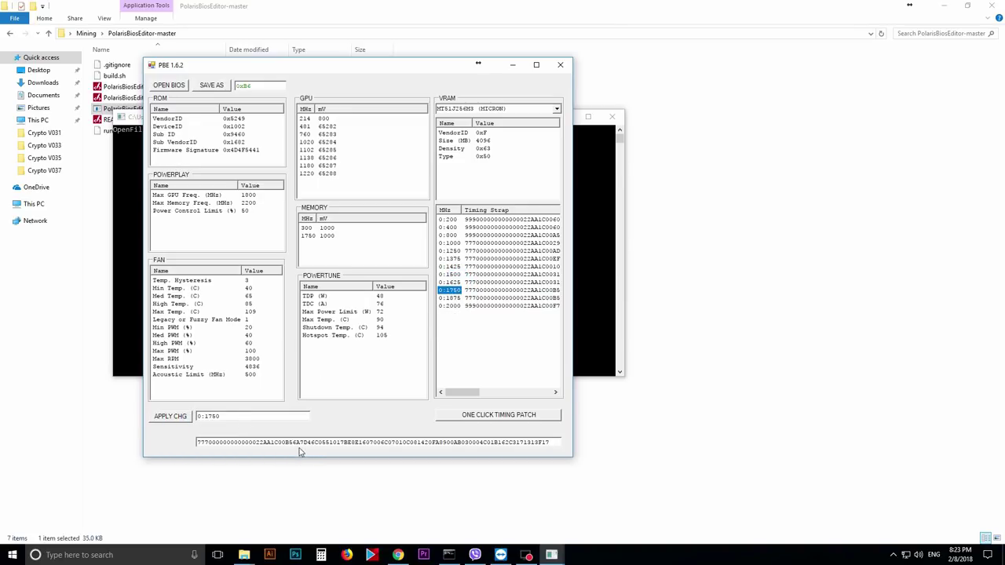
double_click(302, 442)
key(ctrl+v)
click(169, 416)
click(452, 299)
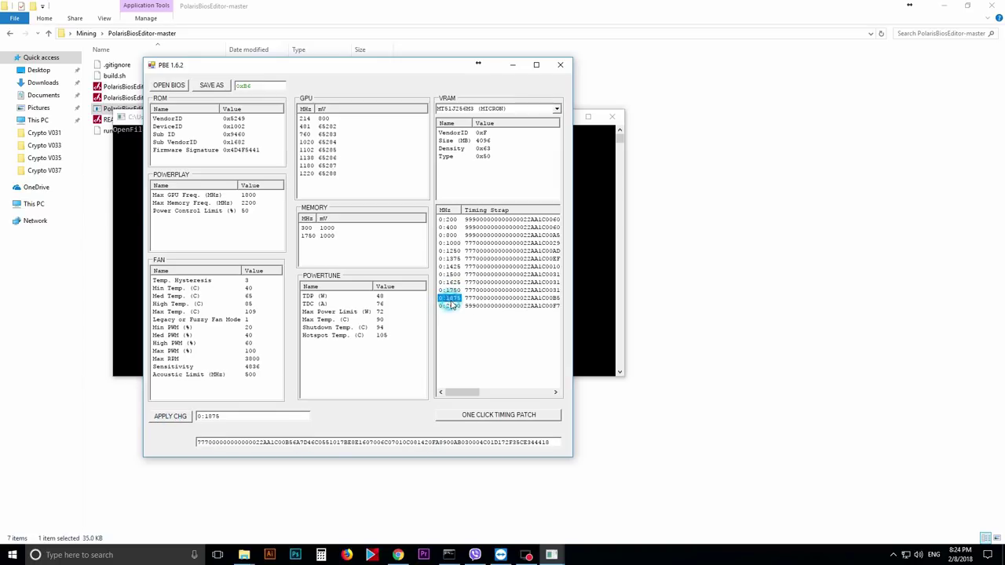
double_click(348, 444)
key(ctrl+v)
click(183, 417)
click(452, 305)
double_click(373, 442)
key(ctrl+v)
click(170, 416)
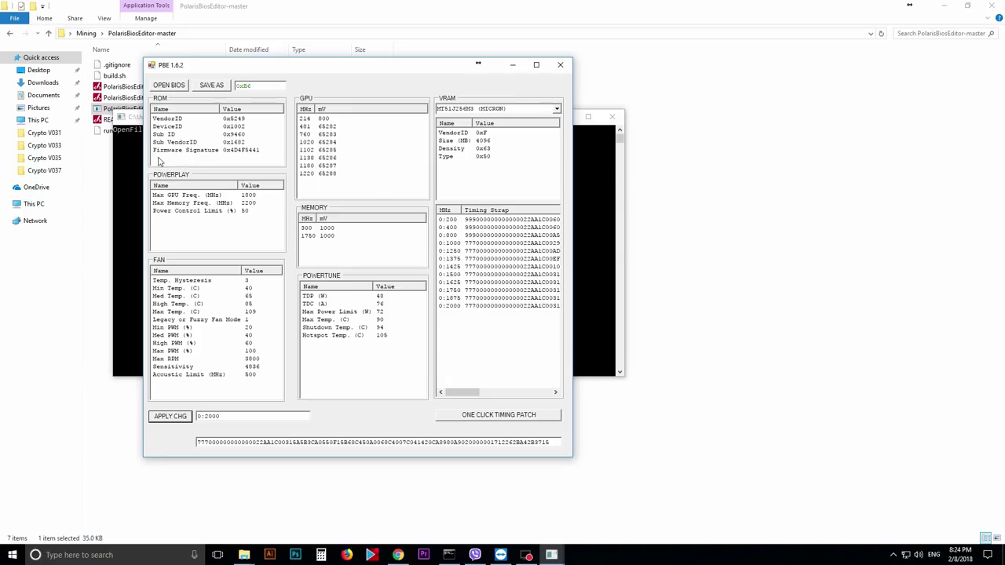
click(206, 86)
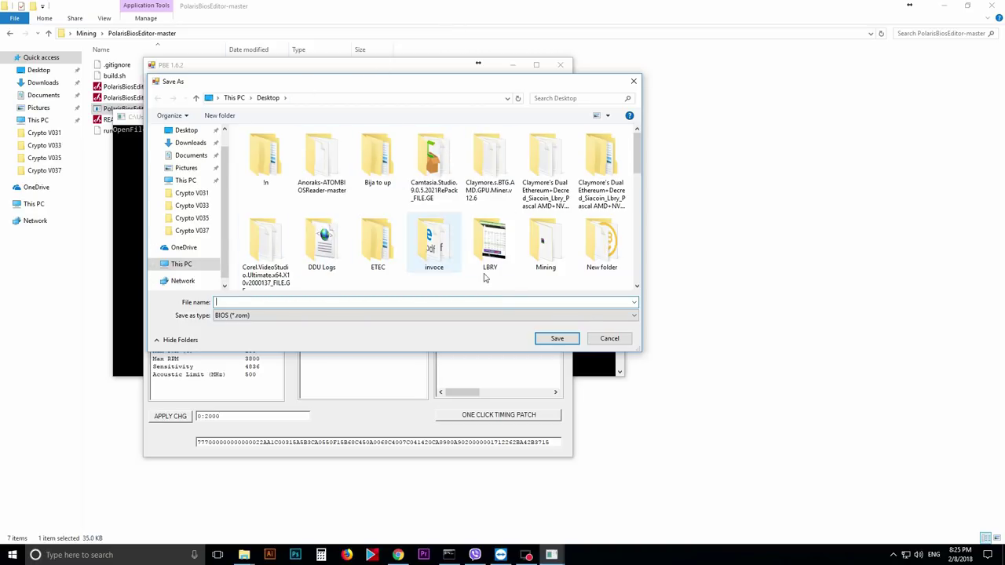
click(620, 338)
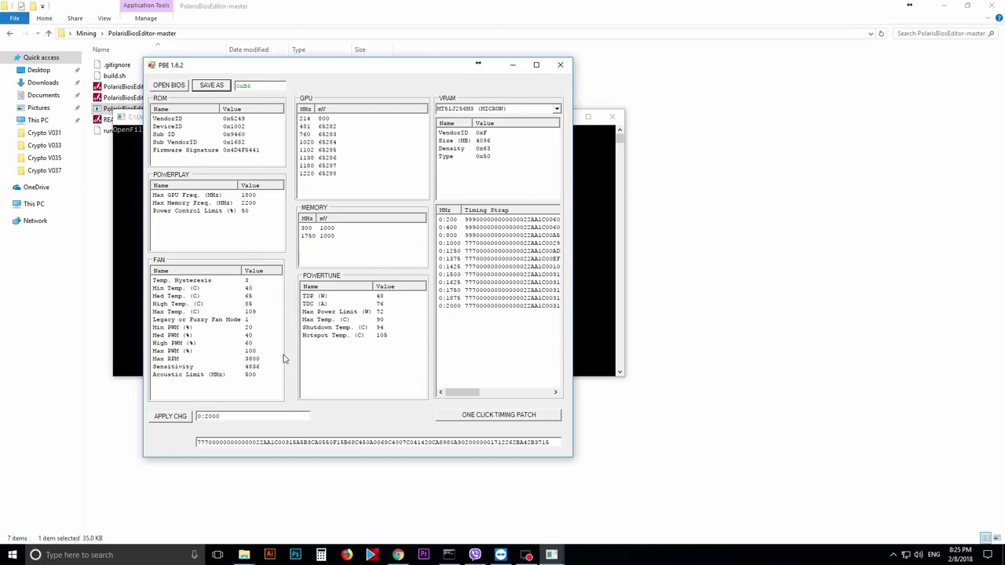
click(338, 187)
click(393, 190)
click(309, 174)
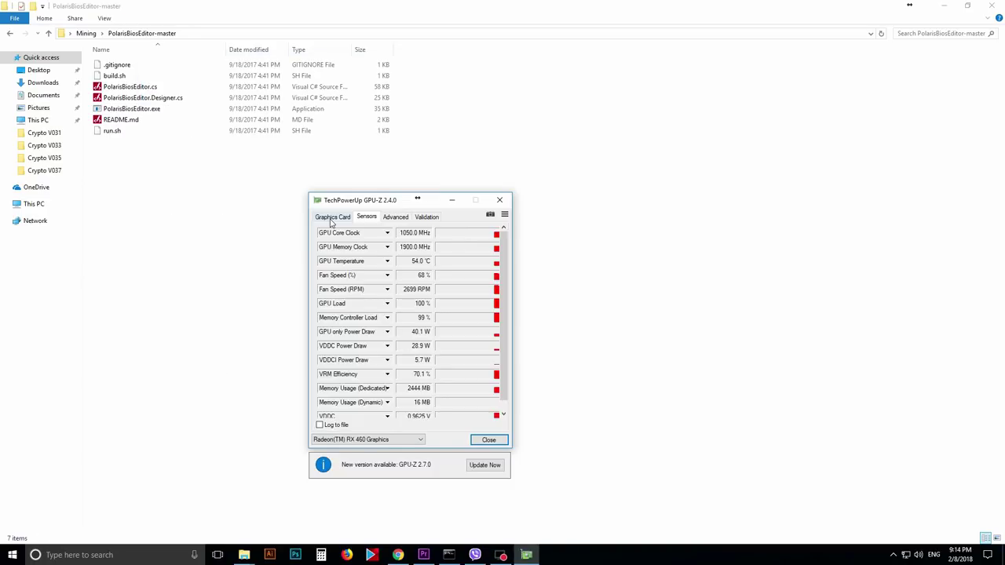
Step: In GPU-Z, examine the Radeon RX 460's graphics card details and its live sensor readings
click(330, 218)
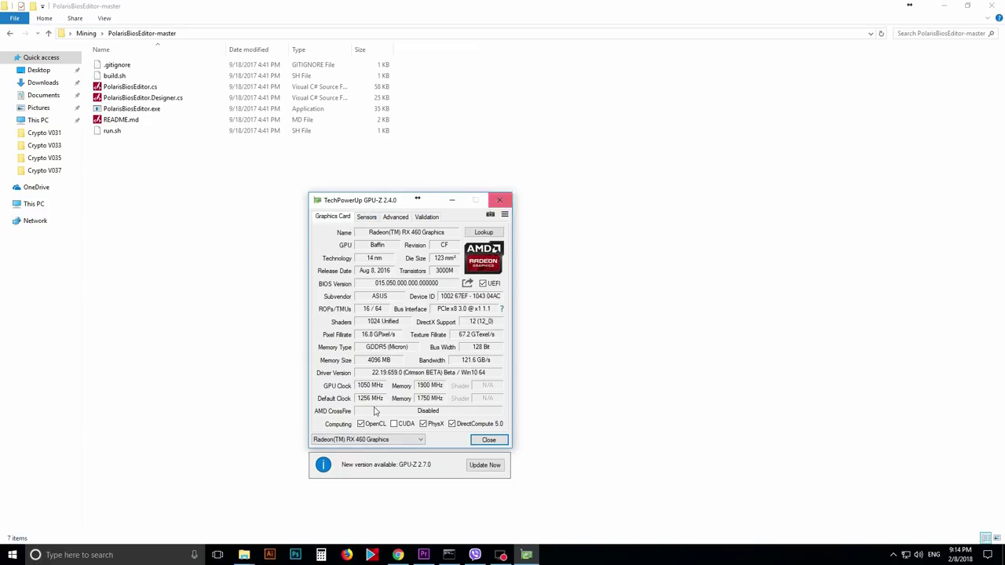
click(394, 441)
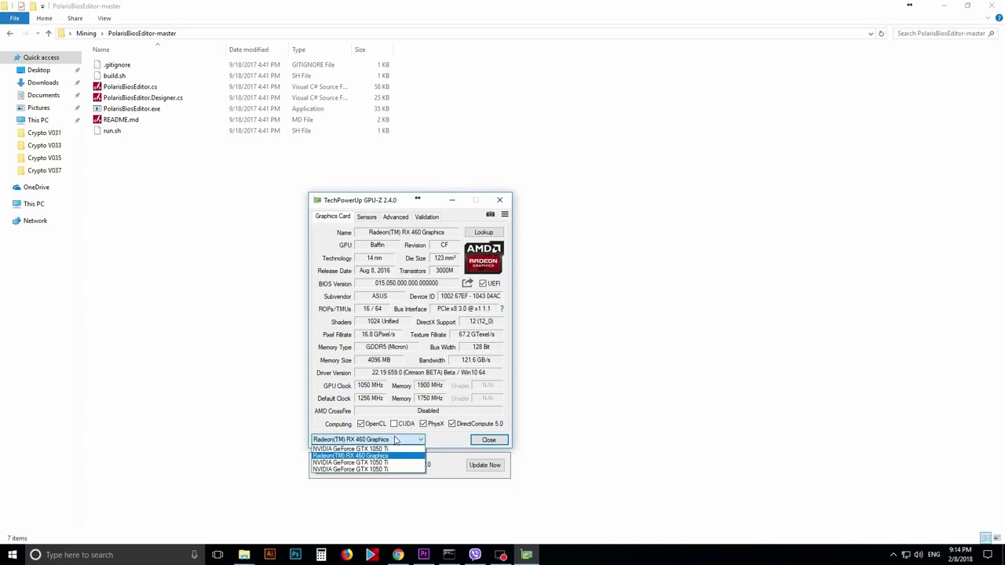
click(376, 456)
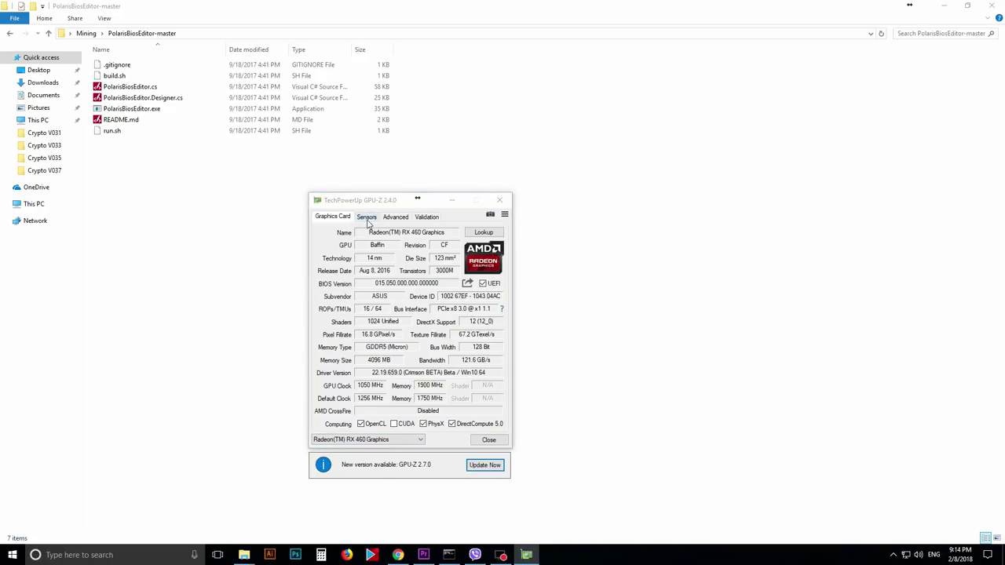
click(367, 219)
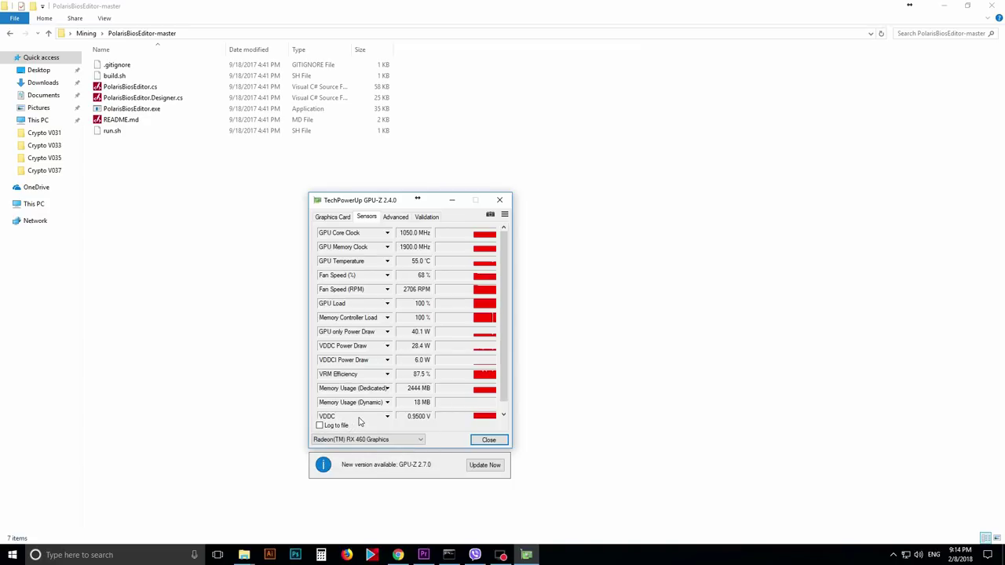
click(505, 416)
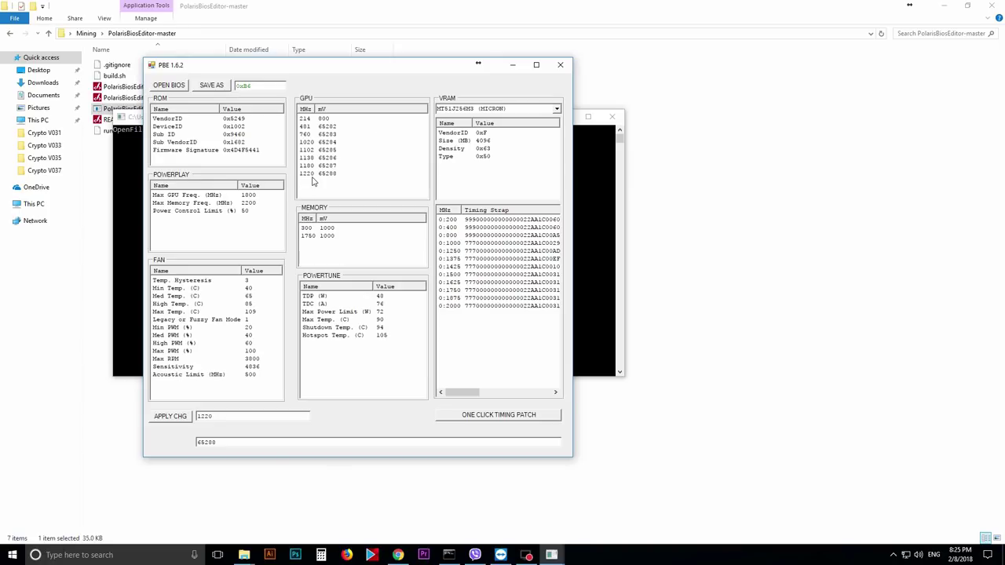
Step: Set the last (highest) GPU clock state to 1150 MHz at 950 mV and apply it
click(308, 174)
double_click(227, 415)
double_click(215, 416)
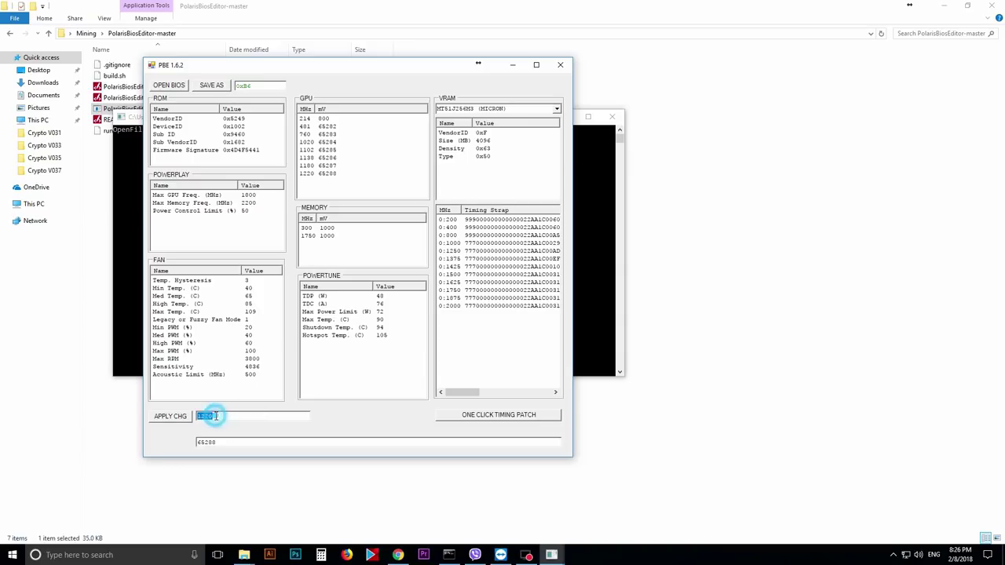
text(115)
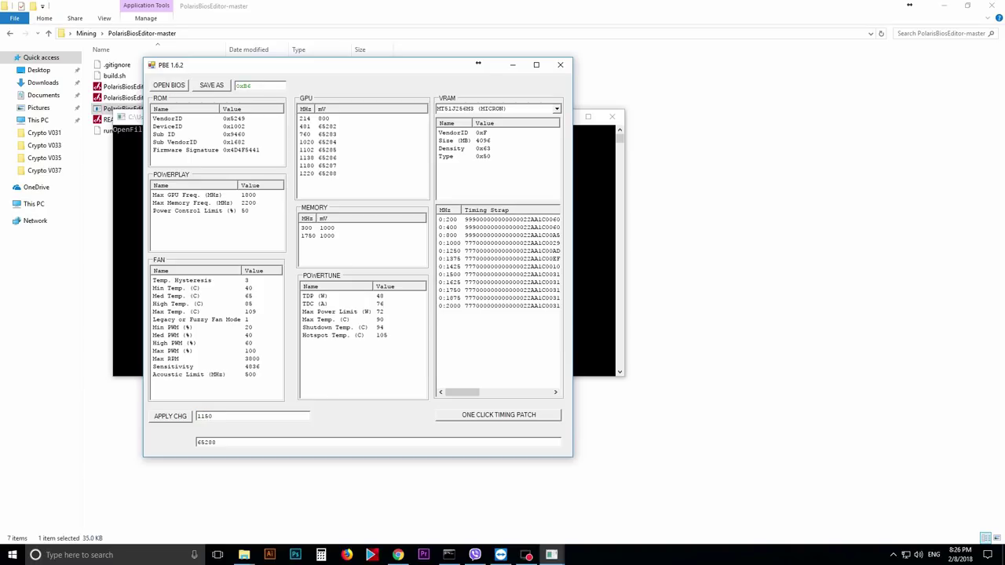
click(251, 443)
drag(230, 441, 179, 453)
text(950)
click(168, 418)
Step: Set the seventh GPU clock state to 1100 MHz at 950 mV and apply it
click(307, 167)
drag(229, 421, 155, 419)
text(1)
double_click(231, 444)
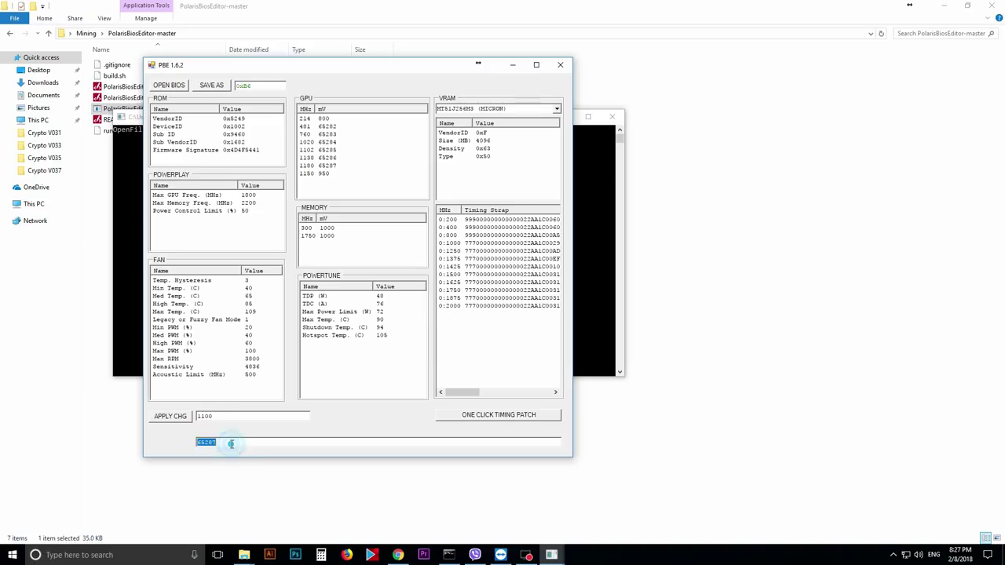
text(9500)
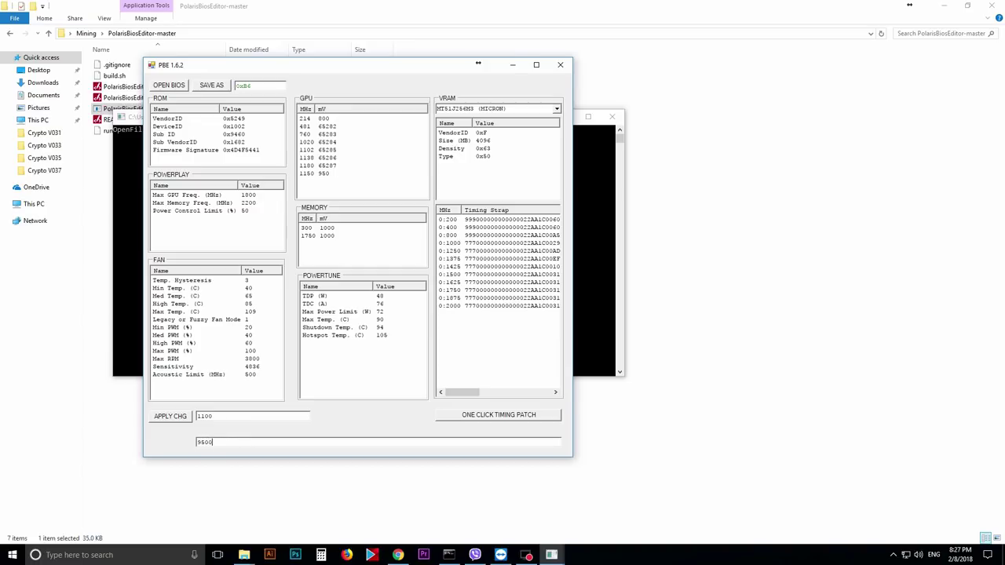
click(162, 420)
Step: Set the sixth GPU clock state to 1090 MHz at 950 mV and apply it
click(306, 158)
double_click(216, 414)
text(1090)
double_click(242, 442)
text(950)
click(171, 416)
Step: Set the fifth GPU clock state to 1080 MHz at 900 mV and apply it
click(310, 149)
double_click(220, 416)
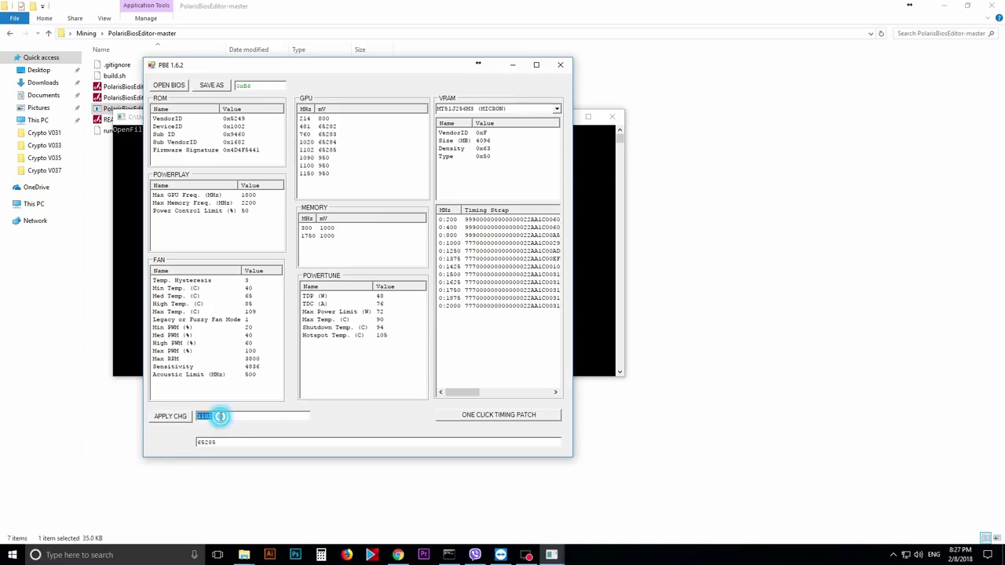
text(1)
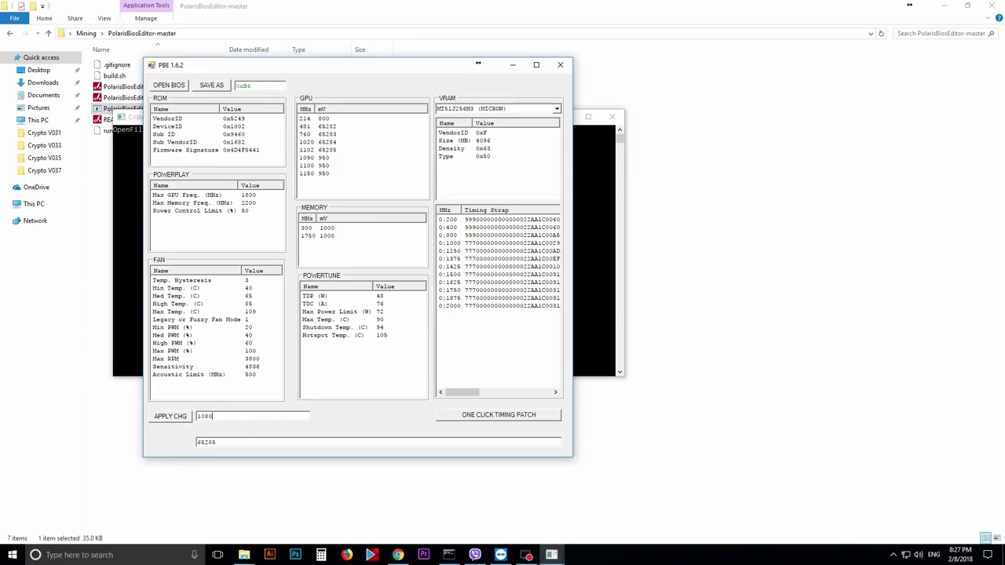
double_click(206, 442)
click(216, 415)
double_click(217, 416)
double_click(215, 442)
text(900)
click(169, 417)
Step: Set the fourth GPU clock state to 1050 MHz at 900 mV and apply it
click(314, 153)
click(305, 143)
double_click(222, 417)
text(1050)
double_click(225, 441)
text(900)
click(169, 418)
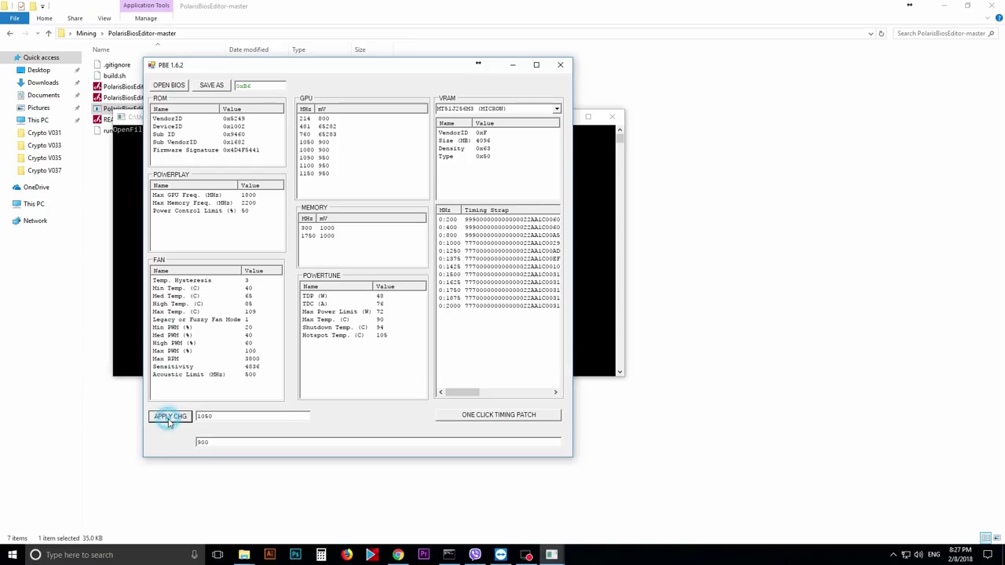
click(355, 252)
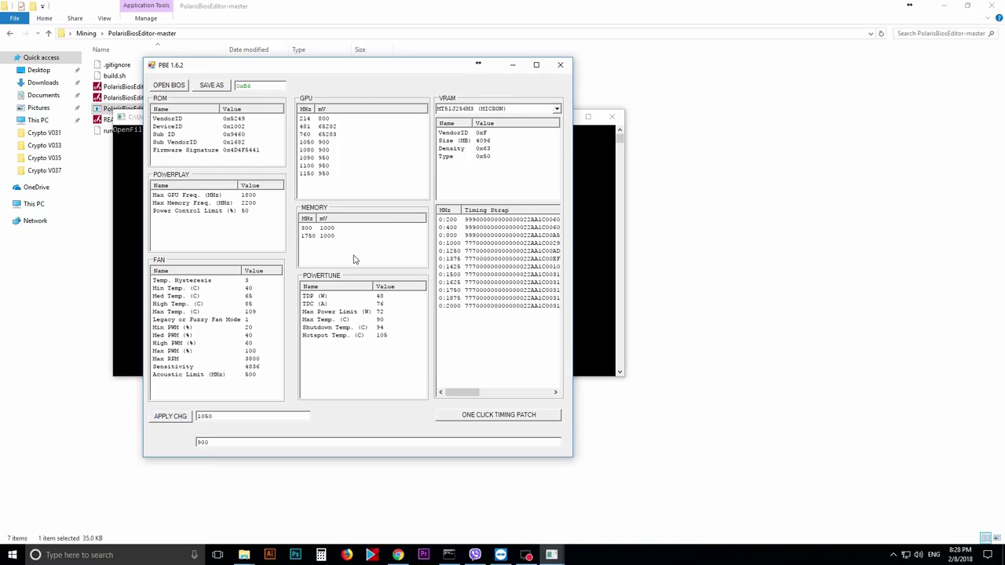
click(356, 259)
click(454, 251)
click(431, 257)
Step: Examine the full timing strings of the 0:1625 and 0:1500 memory straps
click(471, 281)
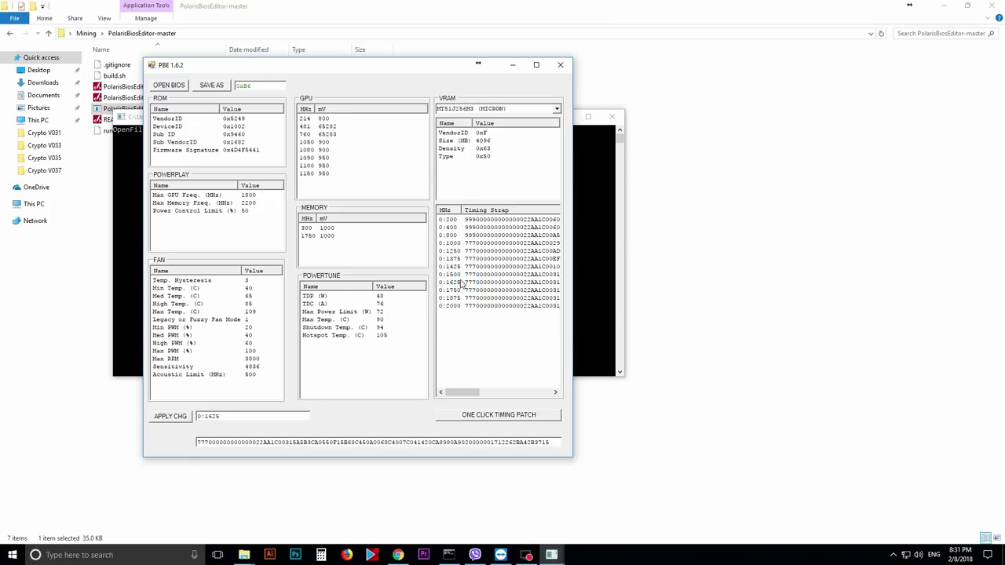
click(474, 274)
double_click(358, 442)
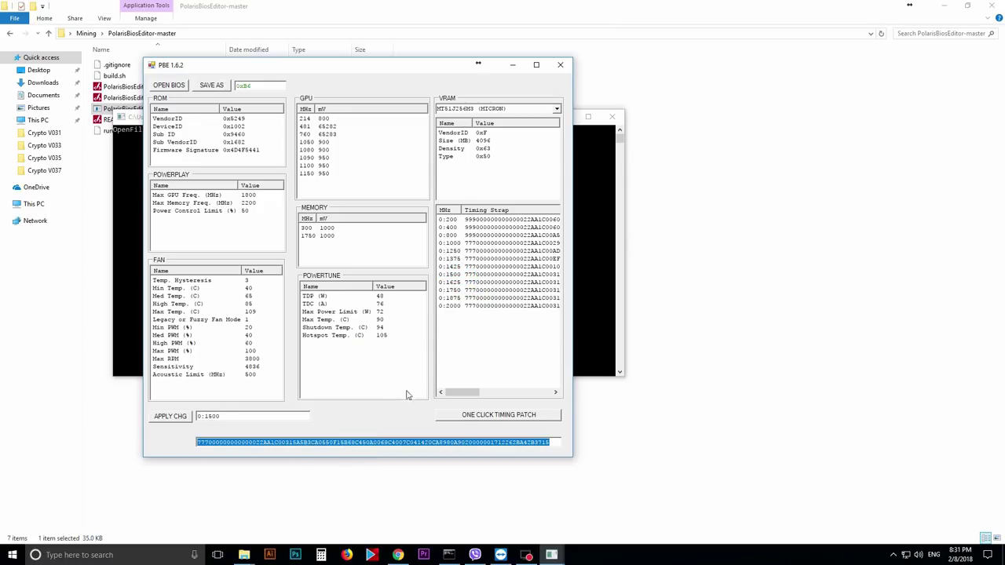
double_click(534, 437)
click(534, 438)
double_click(475, 441)
click(475, 441)
double_click(473, 441)
click(474, 442)
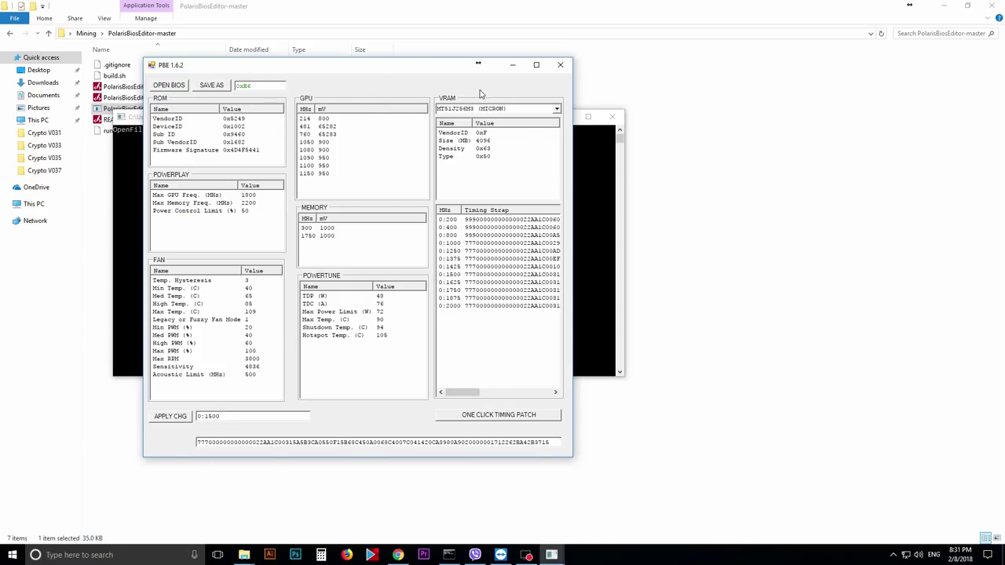
Step: Check which memory chips the BIOS lists as VRAM choices
click(554, 108)
click(552, 103)
click(556, 110)
click(556, 110)
click(555, 110)
click(457, 91)
click(552, 110)
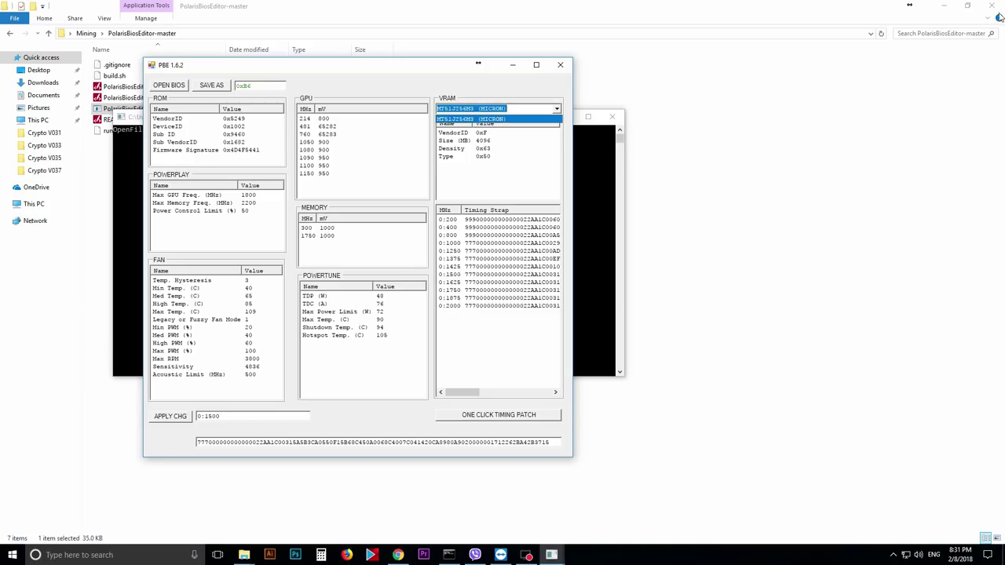
Step: Switch to TechPowerUp GPU-Z from the desktop and show the details of the Radeon RX 460 card
click(946, 6)
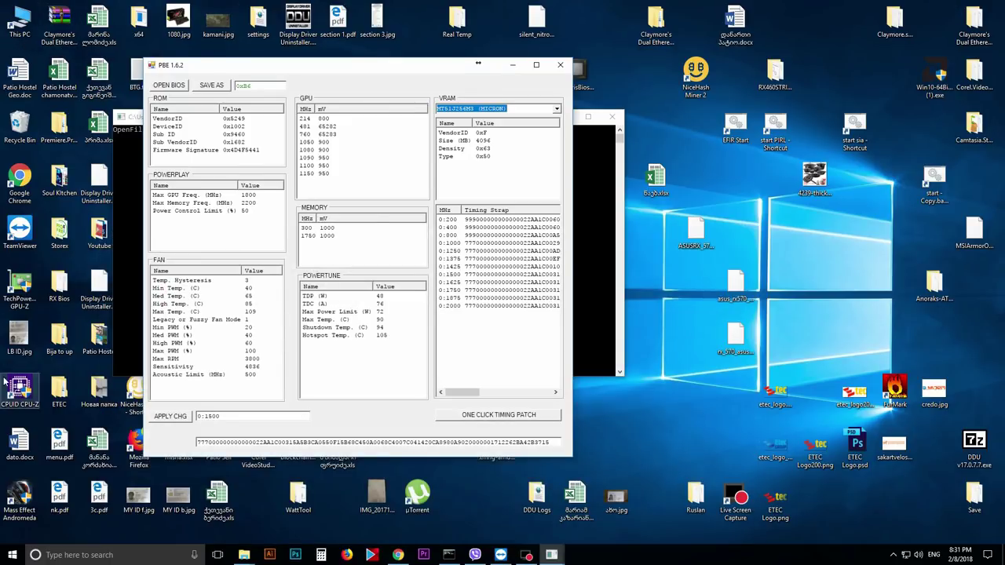
double_click(19, 284)
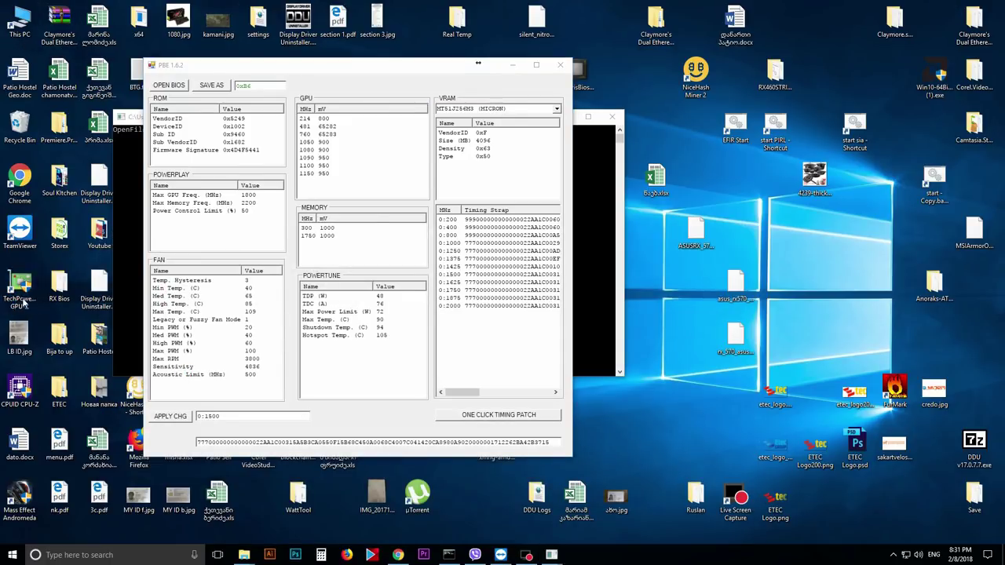
key(alt+y)
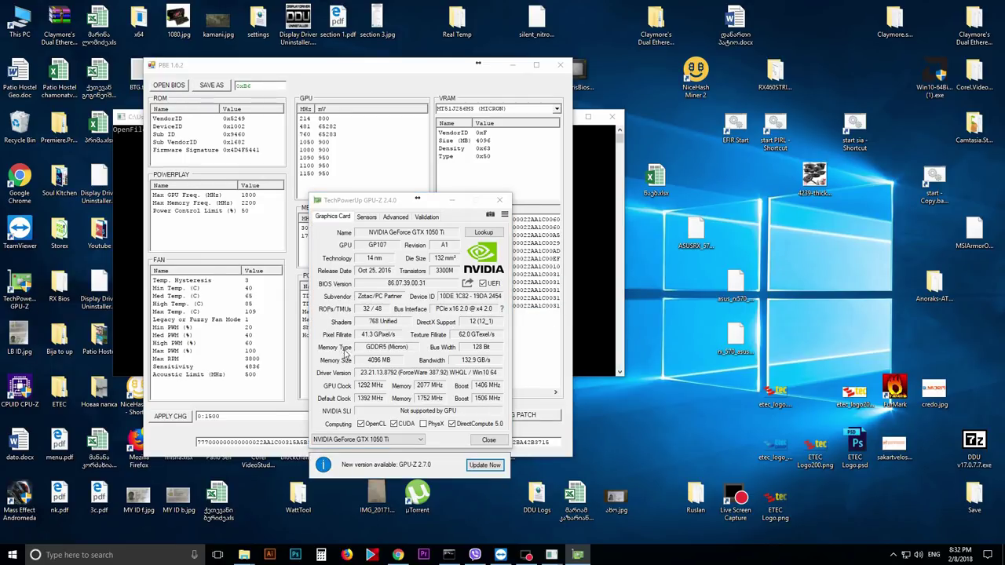
mouse_move(375, 351)
click(416, 440)
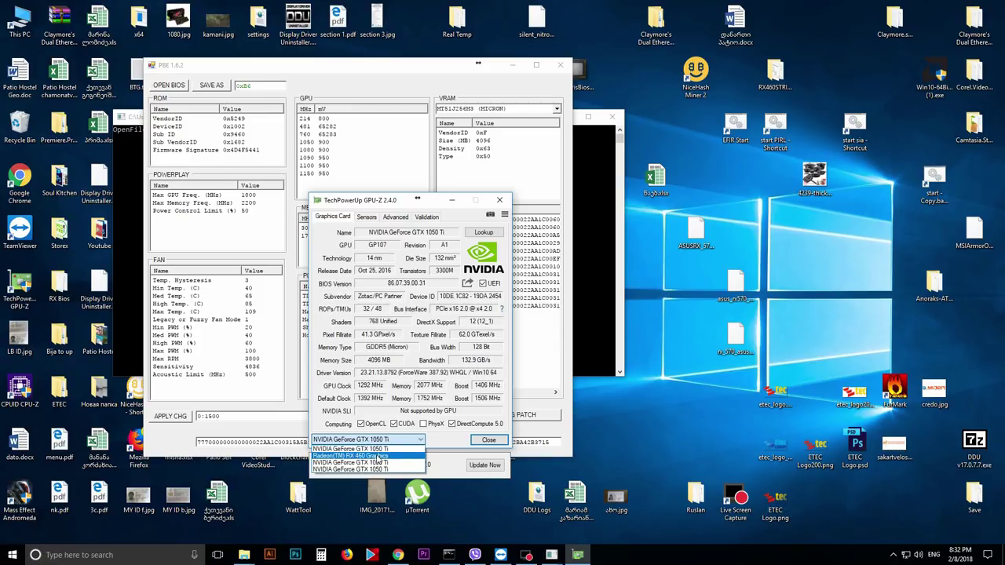
click(384, 463)
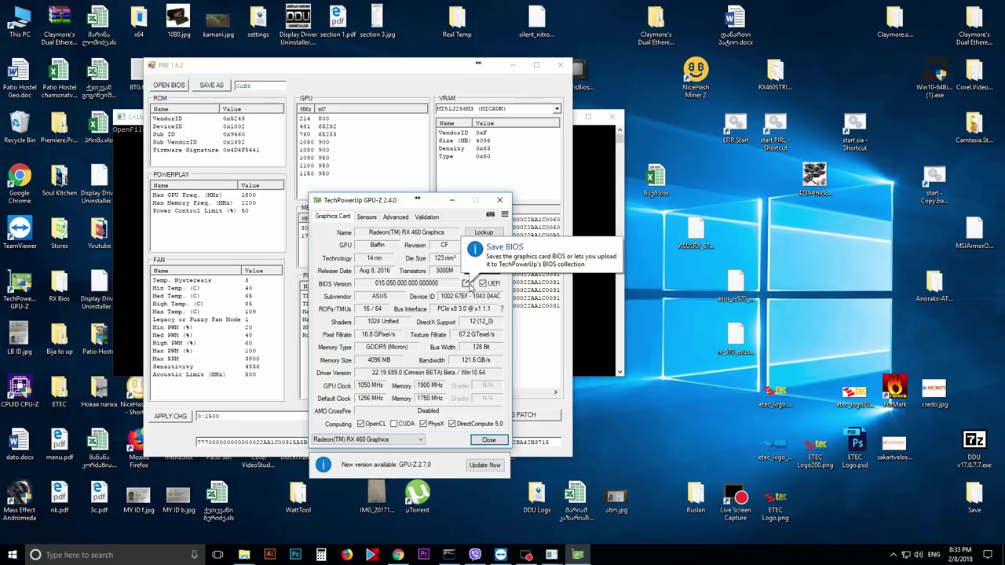
Step: Save the RX 460 card's BIOS to a file named MSI_AR_570_OR in the Mining folder
click(469, 284)
click(480, 292)
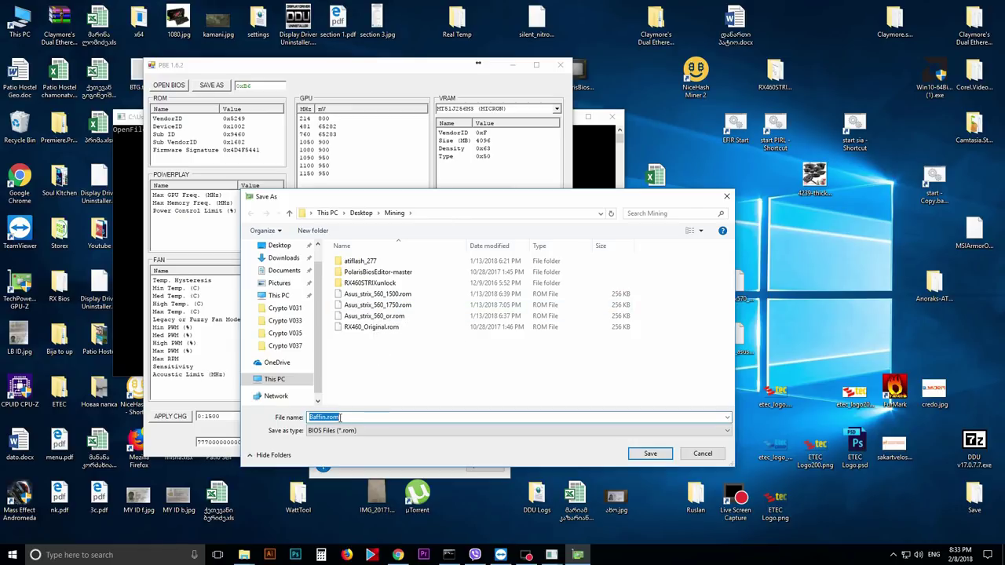
text(MSI_AR_570_OR)
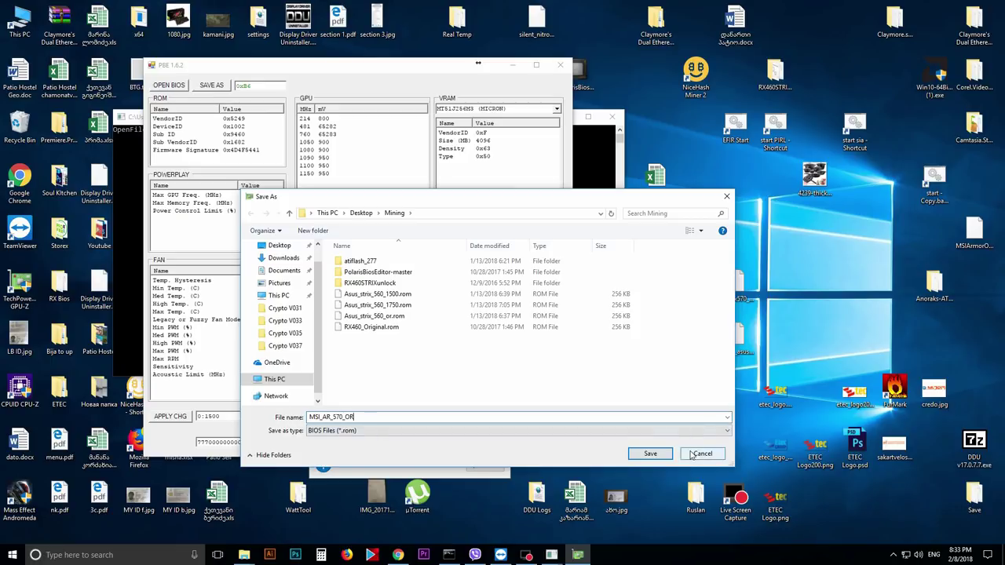
click(651, 454)
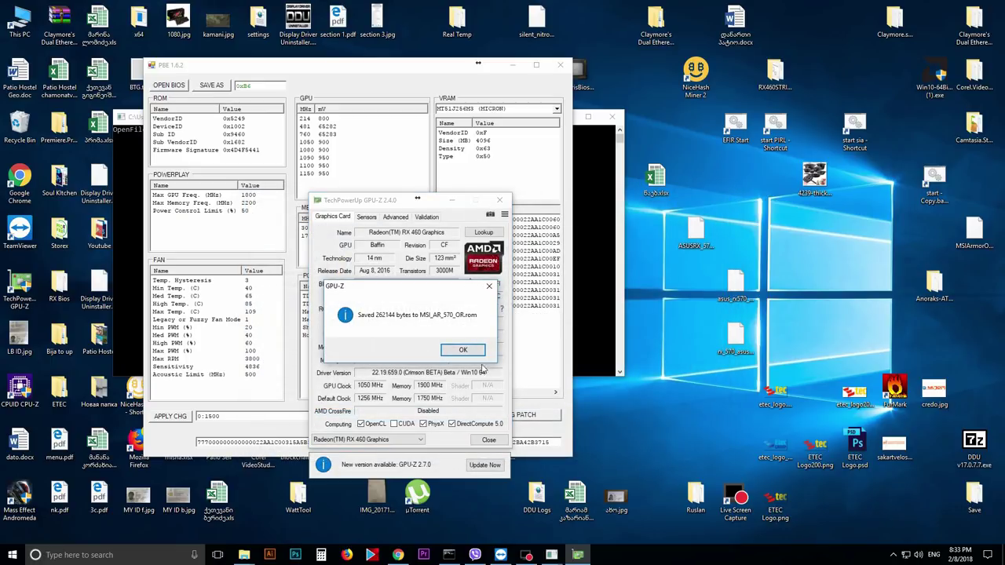
click(445, 350)
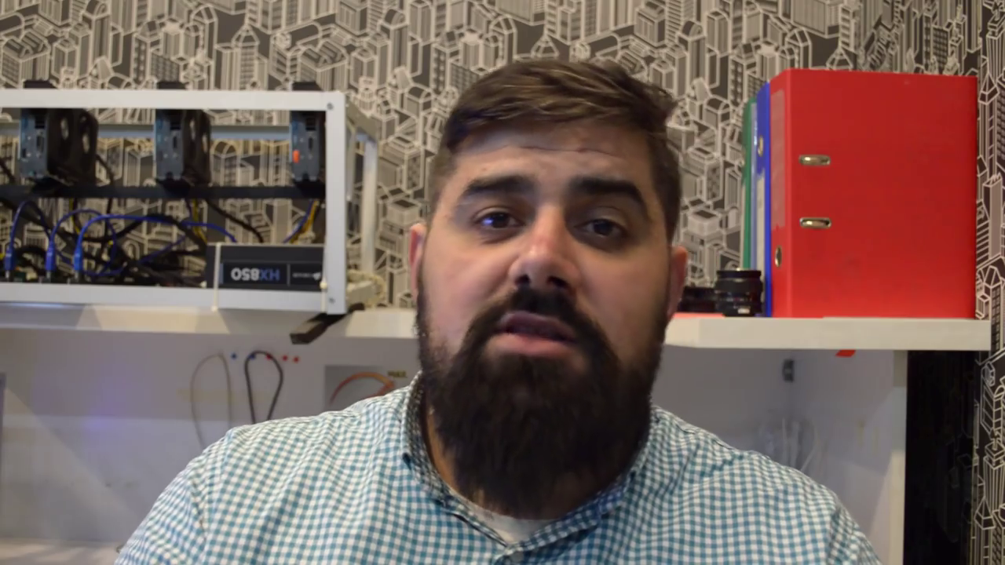